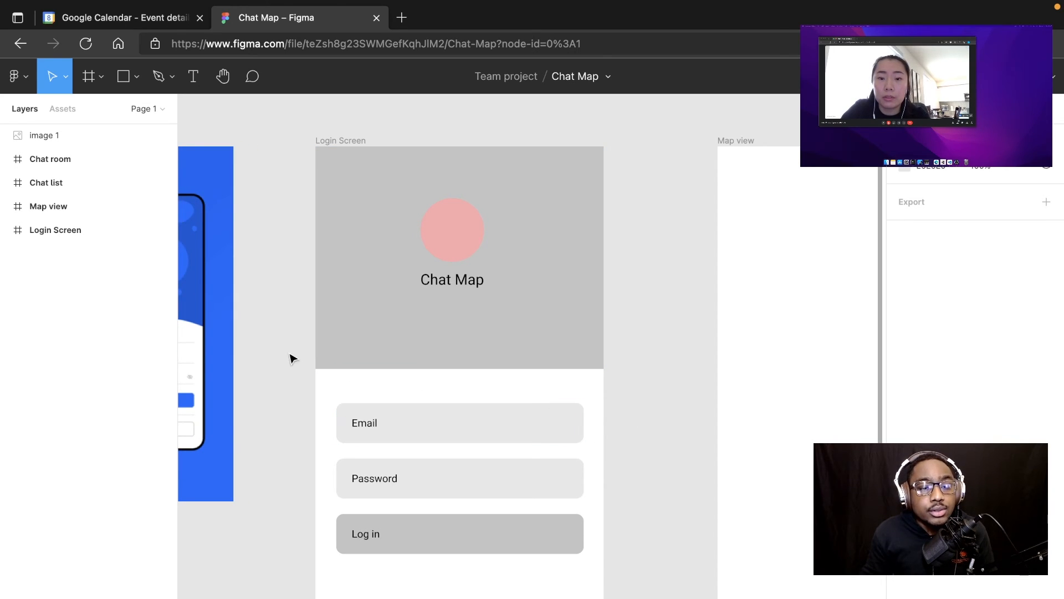
Step: Compare the blue water delivery app reference image with the Login Screen wireframe's header, input fields and log-in button
{"action": "scroll", "coordinate": [264, 348], "scroll_direction": "left", "scroll_amount": 1}
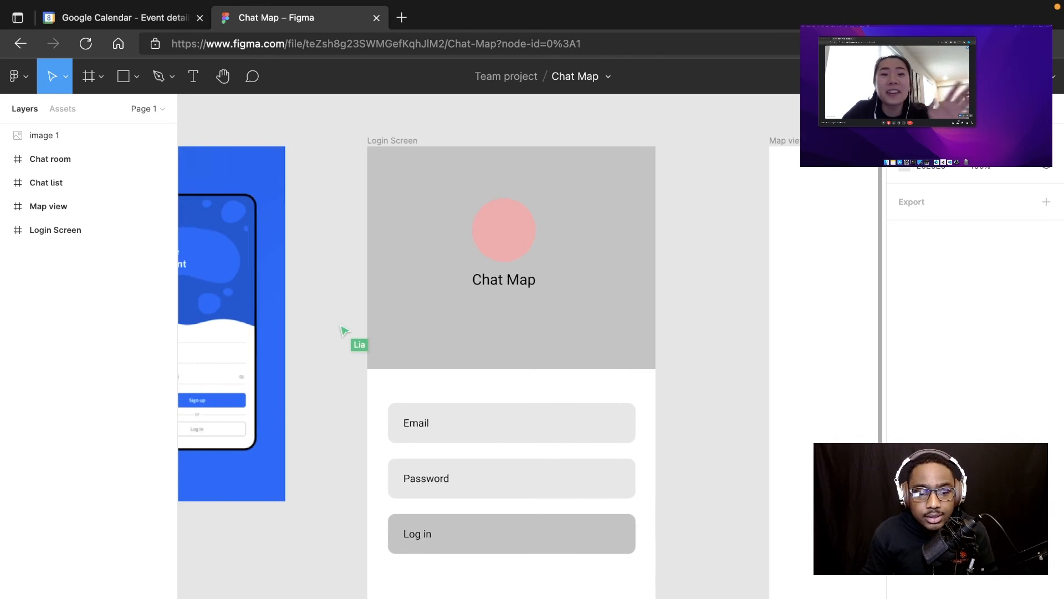
{"action": "scroll", "coordinate": [532, 344], "scroll_direction": "left", "scroll_amount": 7}
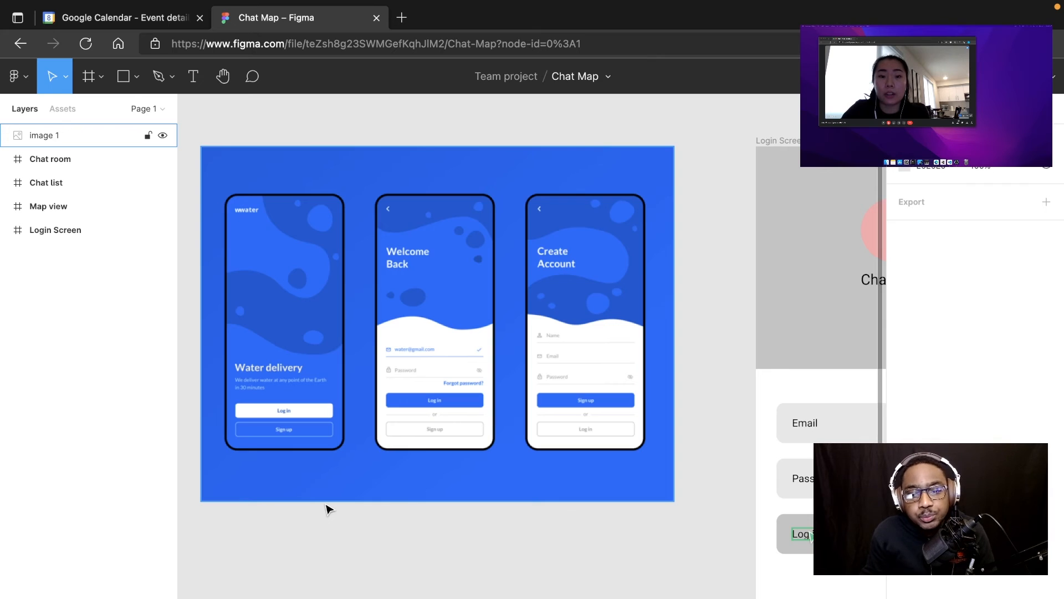
{"action": "left_click", "coordinate": [254, 523]}
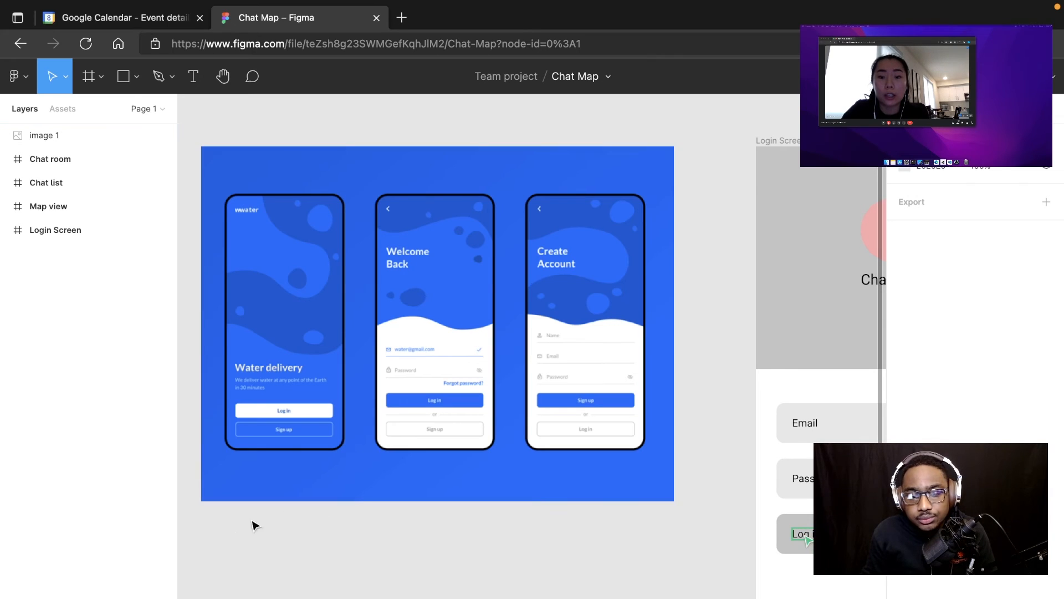
{"action": "scroll", "coordinate": [532, 344], "scroll_direction": "right", "scroll_amount": 6}
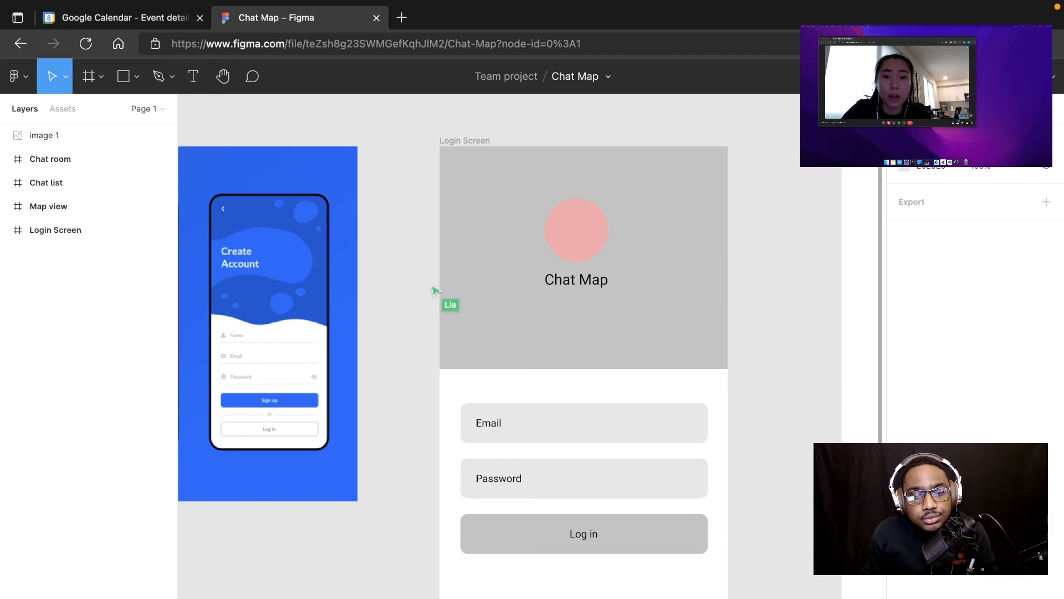
{"action": "scroll", "coordinate": [532, 344], "scroll_direction": "left", "scroll_amount": 4}
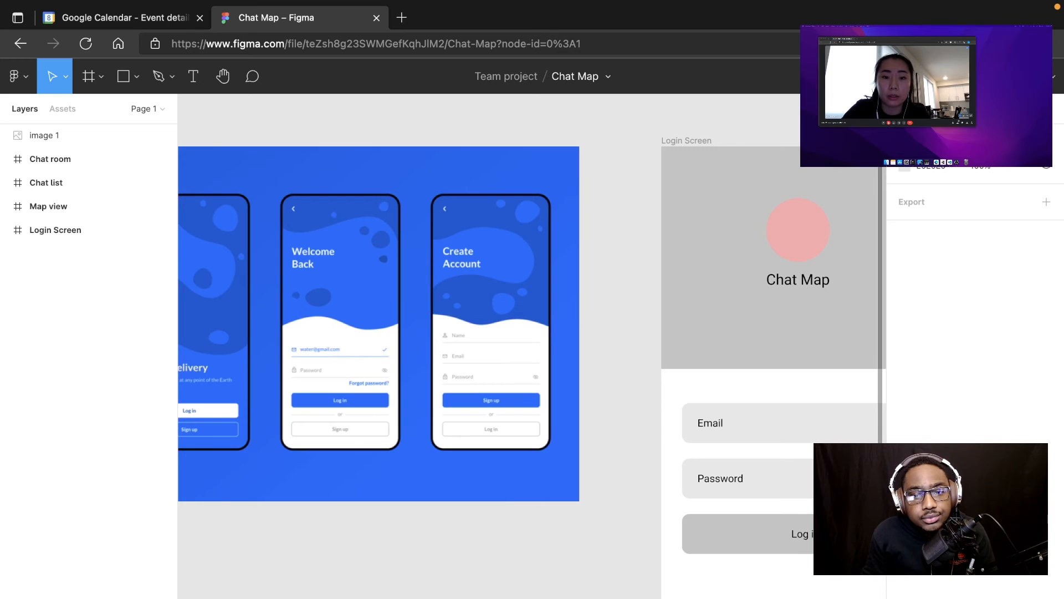
{"action": "scroll", "coordinate": [532, 344], "scroll_direction": "right", "scroll_amount": 6}
{"action": "scroll", "coordinate": [532, 344], "scroll_direction": "left", "scroll_amount": 11}
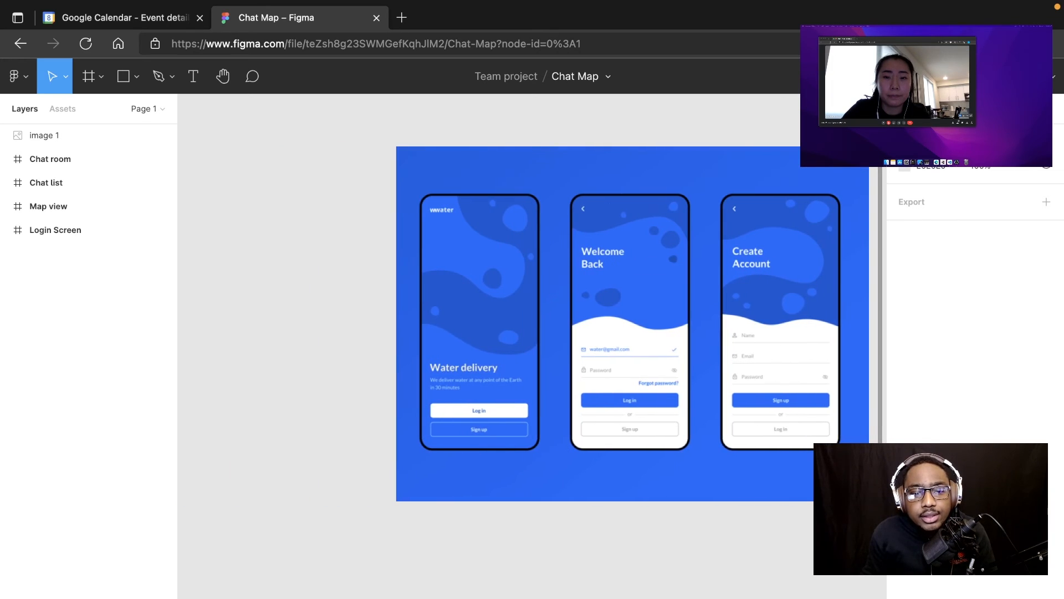
{"action": "scroll", "coordinate": [532, 343], "scroll_direction": "right", "scroll_amount": 10}
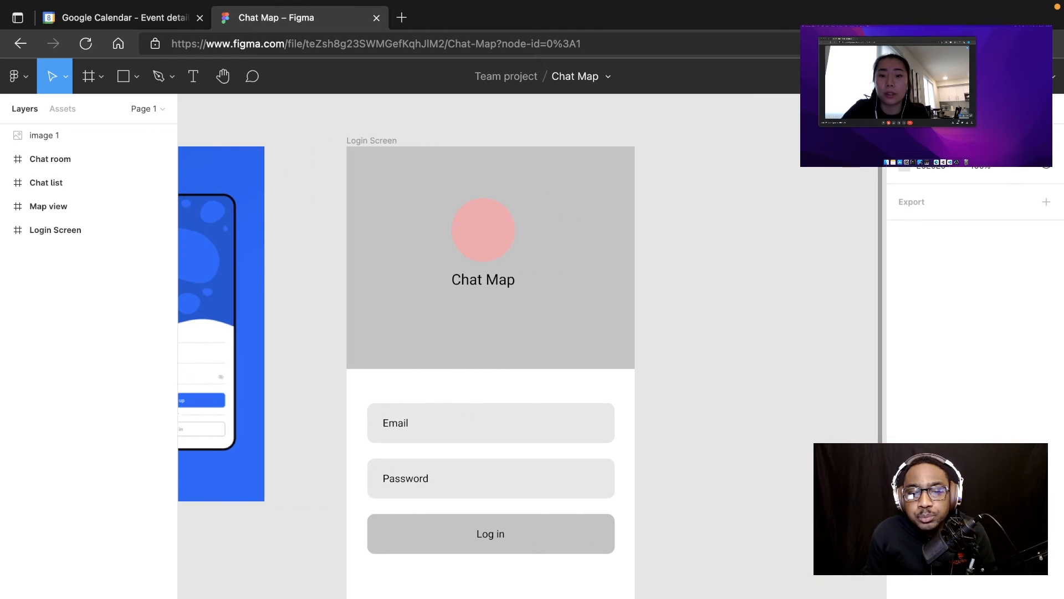
{"action": "scroll", "coordinate": [532, 344], "scroll_direction": "right", "scroll_amount": 4}
{"action": "scroll", "coordinate": [532, 344], "scroll_direction": "left", "scroll_amount": 5}
{"action": "scroll", "coordinate": [532, 344], "scroll_direction": "left", "scroll_amount": 1}
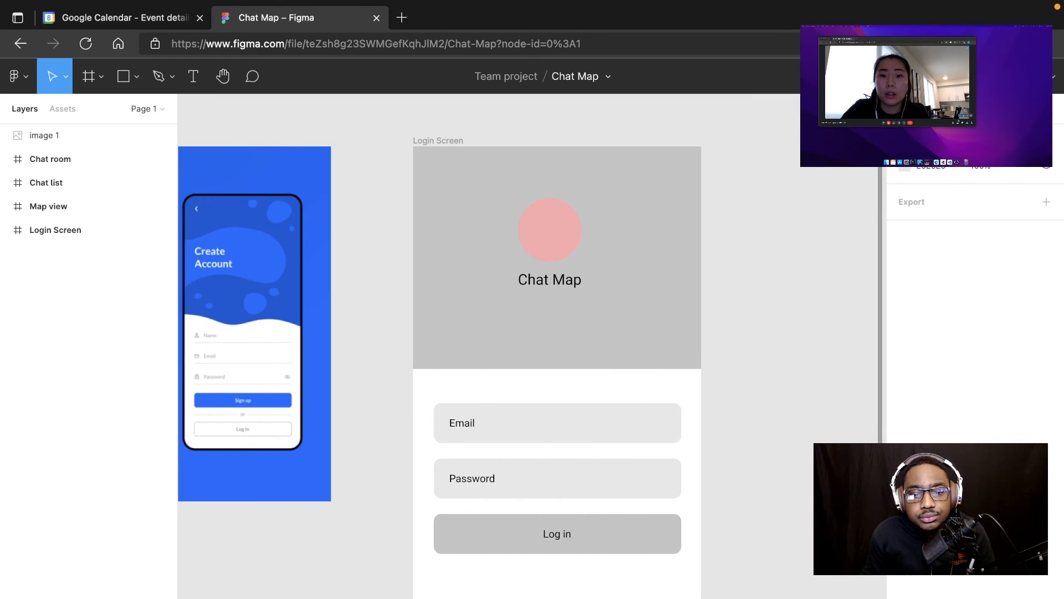
{"action": "scroll", "coordinate": [532, 343], "scroll_direction": "left", "scroll_amount": 1}
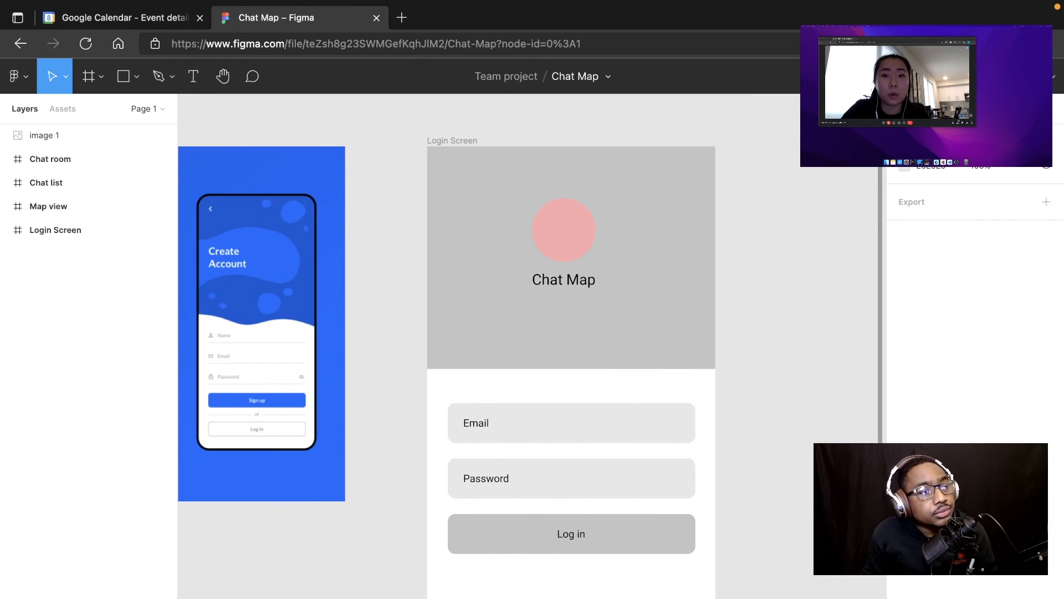
{"action": "scroll", "coordinate": [705, 565], "scroll_direction": "right", "scroll_amount": 10}
{"action": "scroll", "coordinate": [705, 565], "scroll_direction": "left", "scroll_amount": 5}
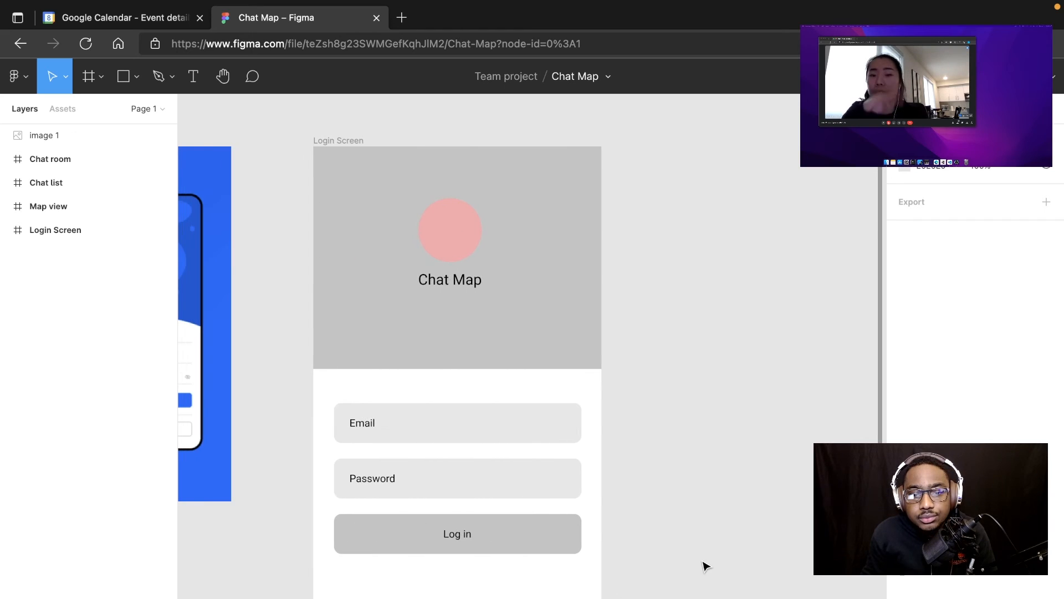
Step: Examine the lower half of the Login Screen wireframe and the empty canvas between it and the Map view frame
{"action": "scroll", "coordinate": [705, 565], "scroll_direction": "up", "scroll_amount": 3}
{"action": "scroll", "coordinate": [705, 566], "scroll_direction": "down", "scroll_amount": 10}
{"action": "scroll", "coordinate": [705, 565], "scroll_direction": "up", "scroll_amount": 1}
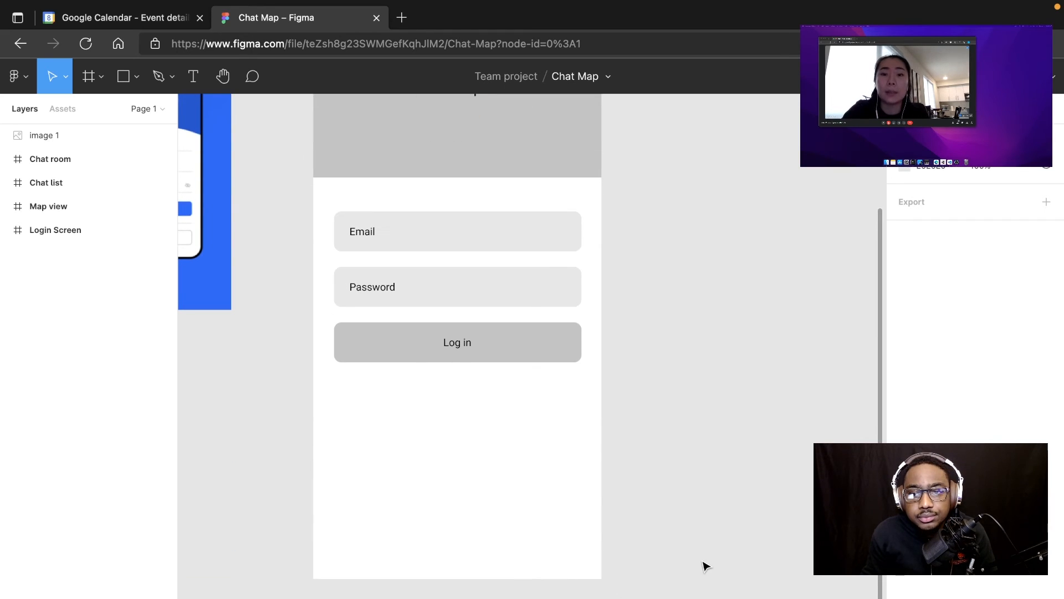
{"action": "scroll", "coordinate": [701, 551], "scroll_direction": "up", "scroll_amount": 1}
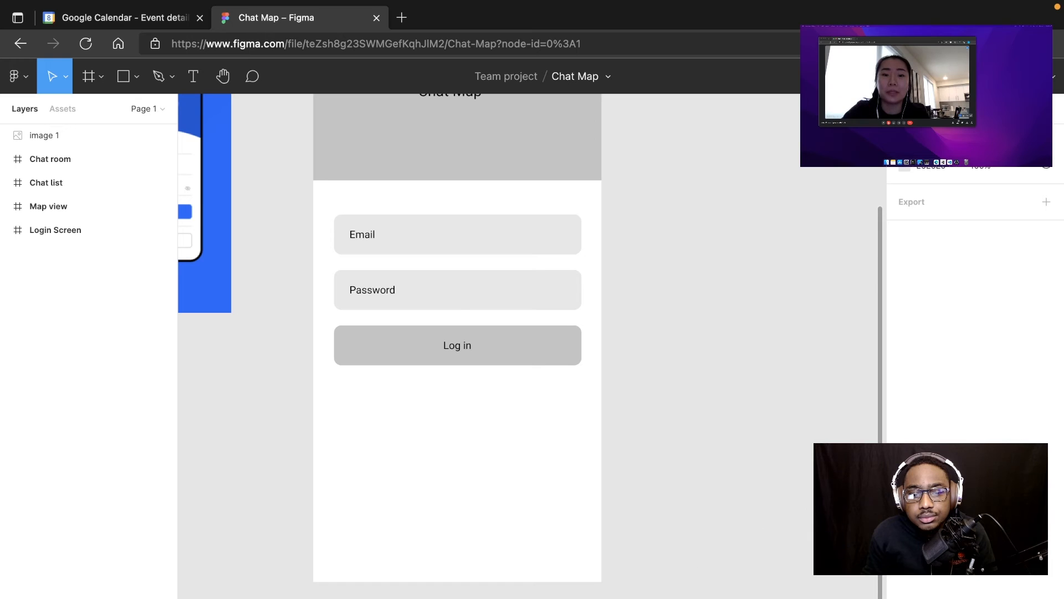
{"action": "scroll", "coordinate": [571, 571], "scroll_direction": "right", "scroll_amount": 10}
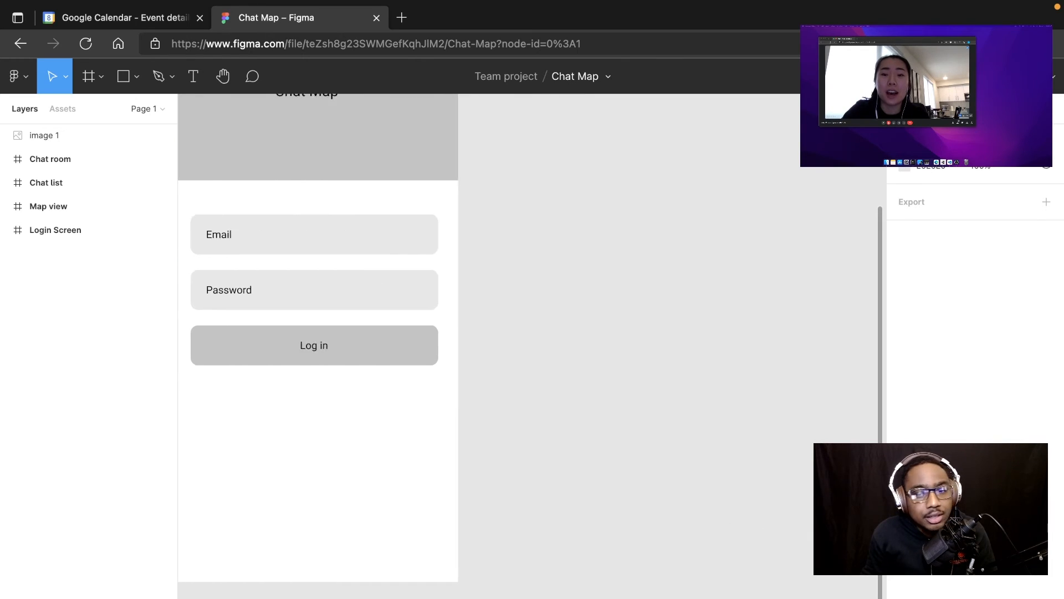
{"action": "scroll", "coordinate": [571, 570], "scroll_direction": "up", "scroll_amount": 5}
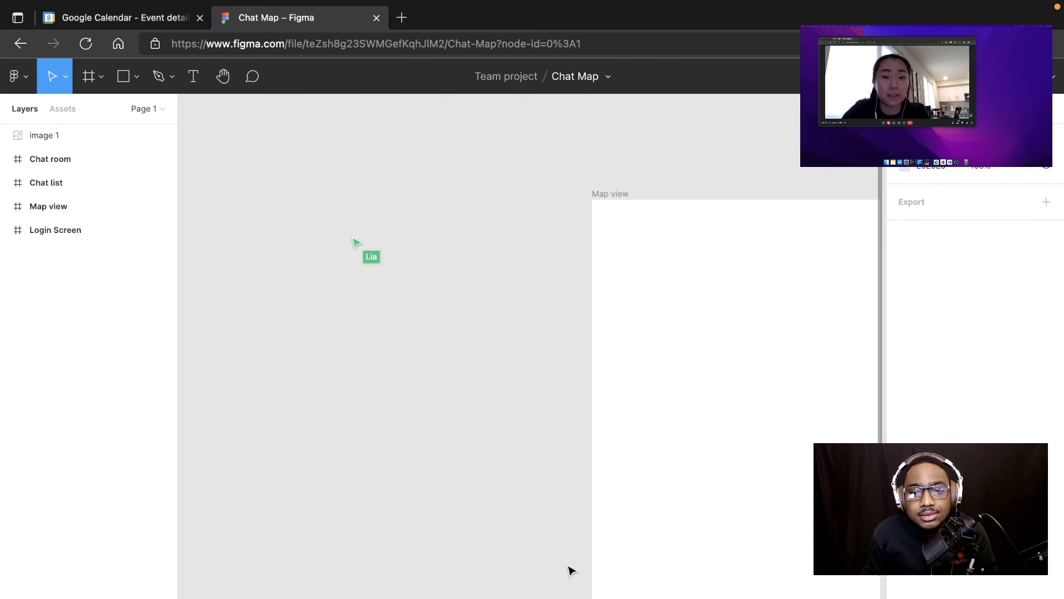
{"action": "scroll", "coordinate": [571, 571], "scroll_direction": "down", "scroll_amount": 1}
{"action": "scroll", "coordinate": [571, 571], "scroll_direction": "left", "scroll_amount": 10}
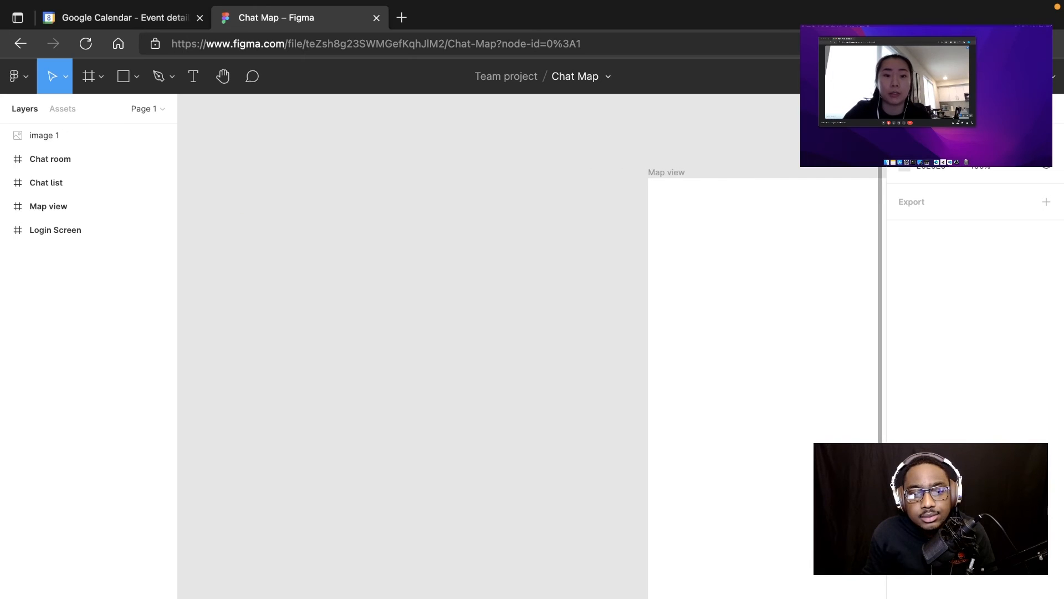
{"action": "scroll", "coordinate": [658, 525], "scroll_direction": "left", "scroll_amount": 1}
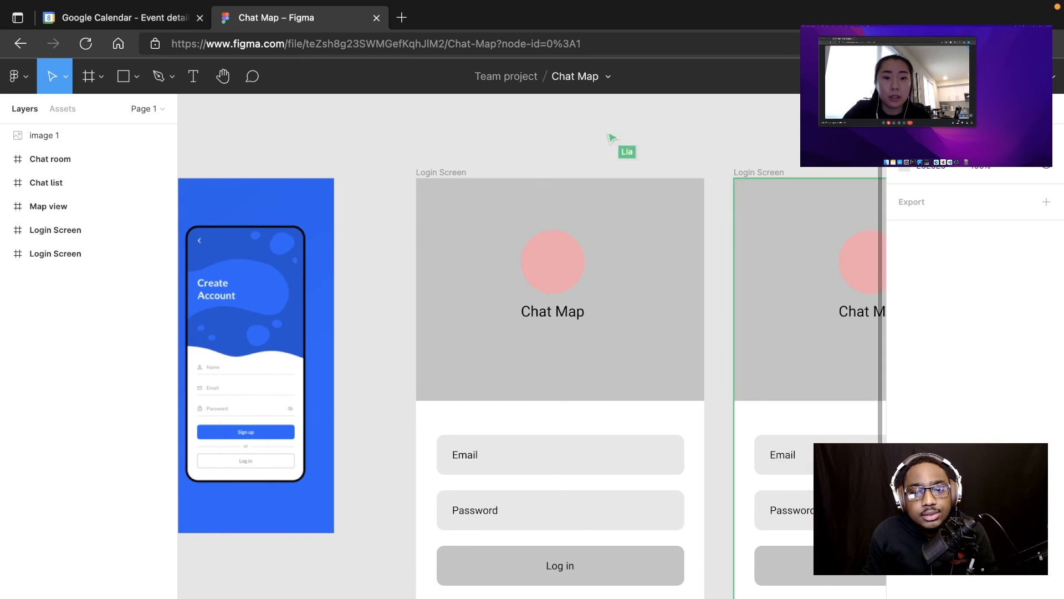
Step: Review the Sign up screen wireframe against the Login Screen and the Create Account reference, checking its fields and main button
{"action": "scroll", "coordinate": [659, 525], "scroll_direction": "right", "scroll_amount": 5}
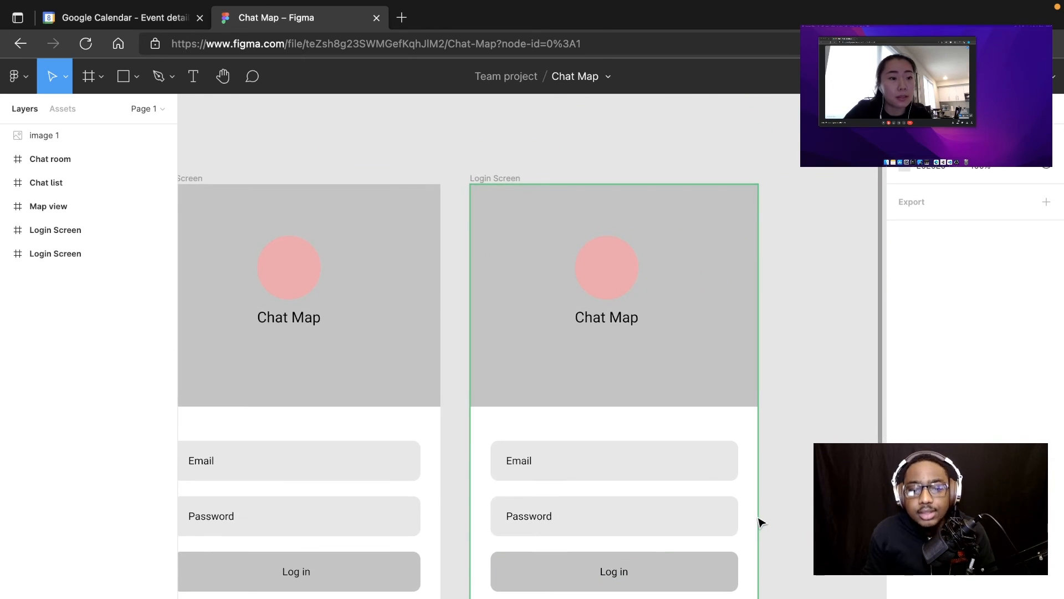
{"action": "scroll", "coordinate": [760, 520], "scroll_direction": "down", "scroll_amount": 3}
{"action": "scroll", "coordinate": [766, 503], "scroll_direction": "up", "scroll_amount": 1}
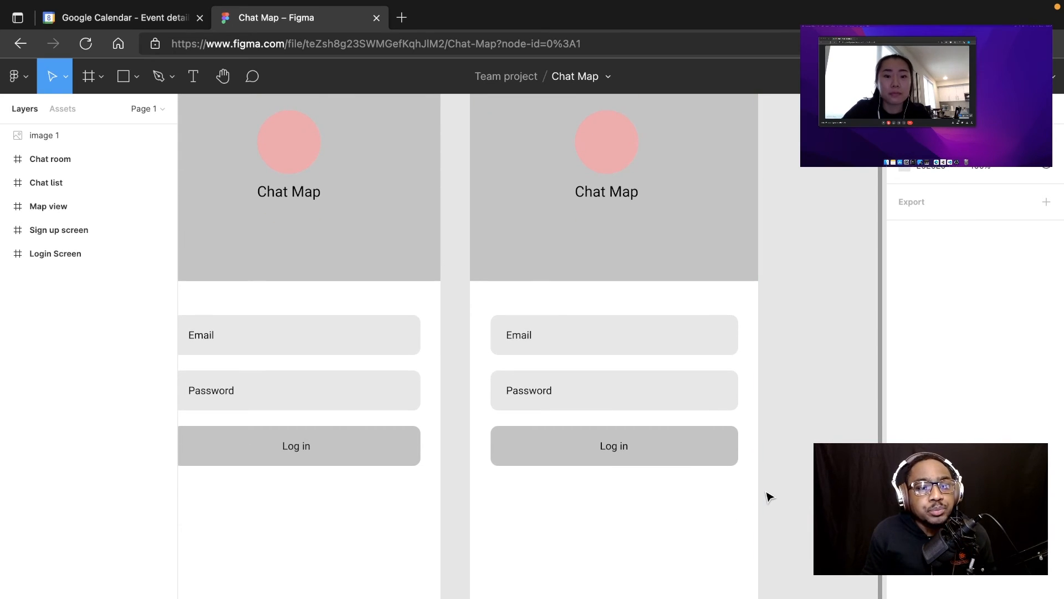
{"action": "scroll", "coordinate": [769, 495], "scroll_direction": "up", "scroll_amount": 1}
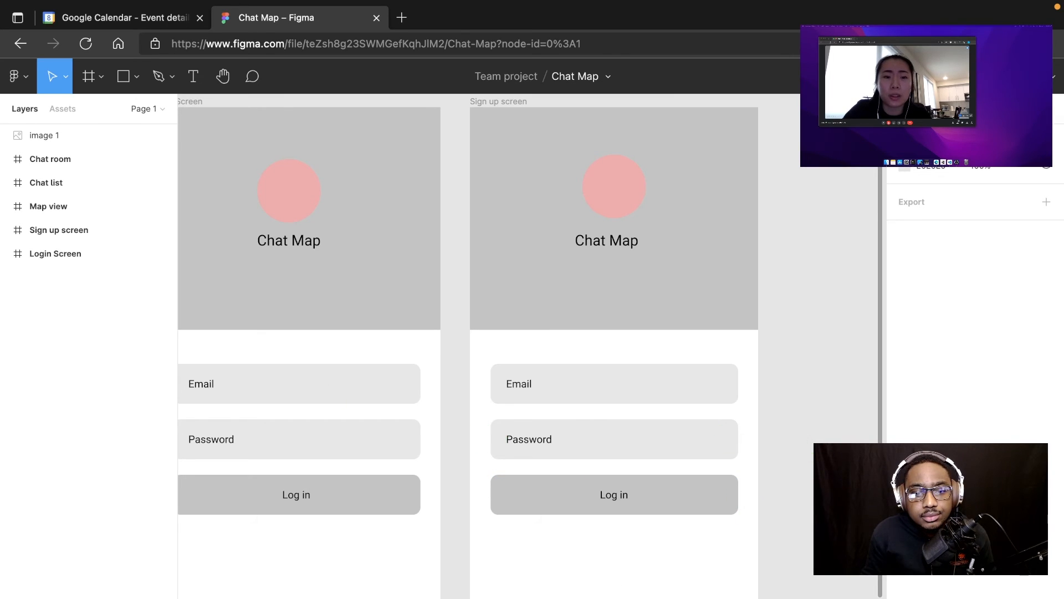
{"action": "scroll", "coordinate": [532, 346], "scroll_direction": "left", "scroll_amount": 5}
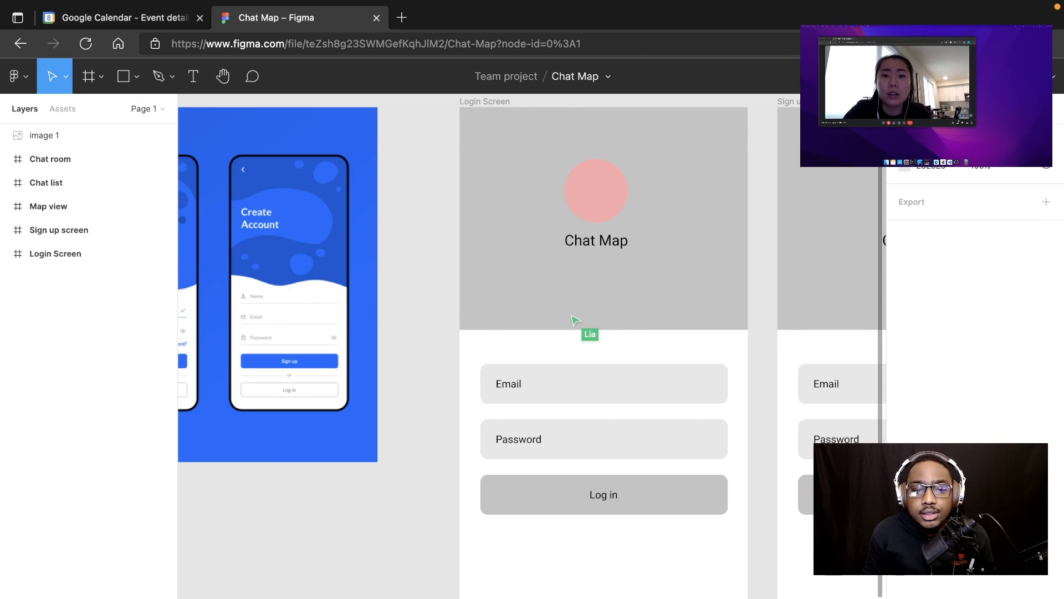
{"action": "scroll", "coordinate": [532, 346], "scroll_direction": "right", "scroll_amount": 1}
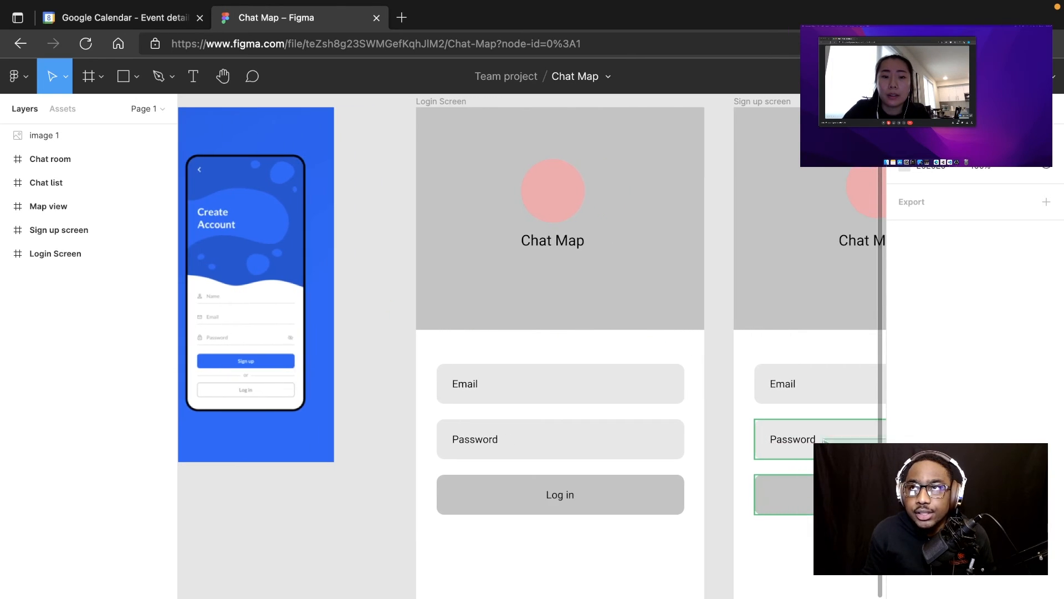
{"action": "scroll", "coordinate": [532, 346], "scroll_direction": "right", "scroll_amount": 3}
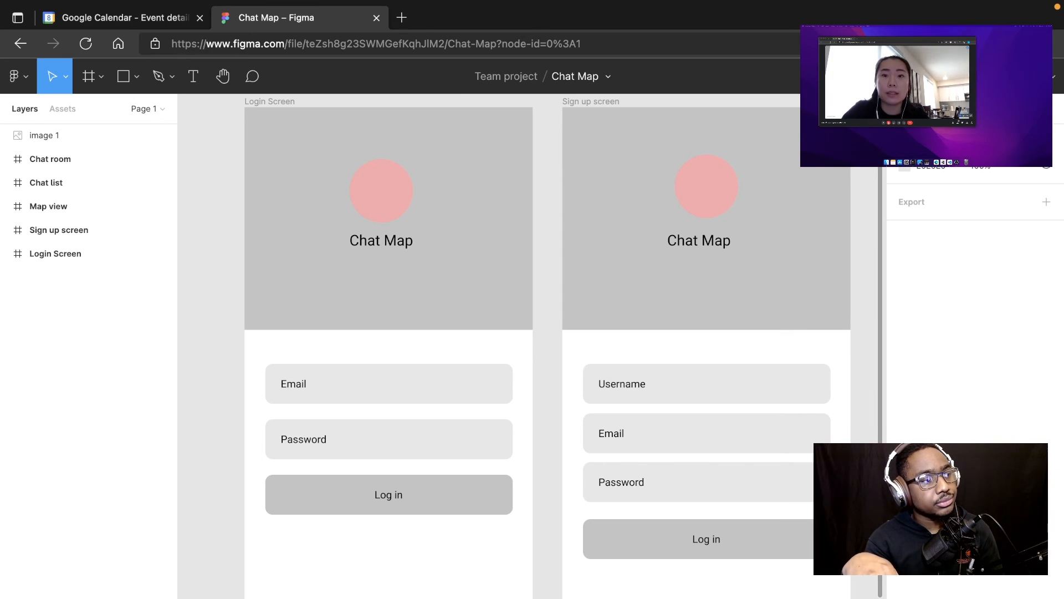
{"action": "left_click", "coordinate": [663, 538]}
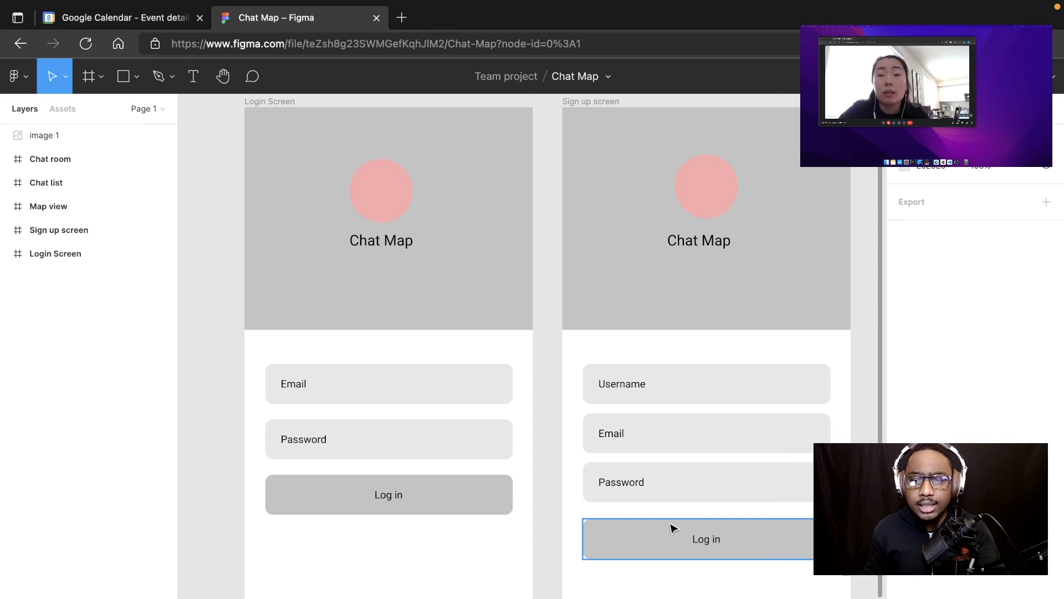
{"action": "key", "text": "Escape"}
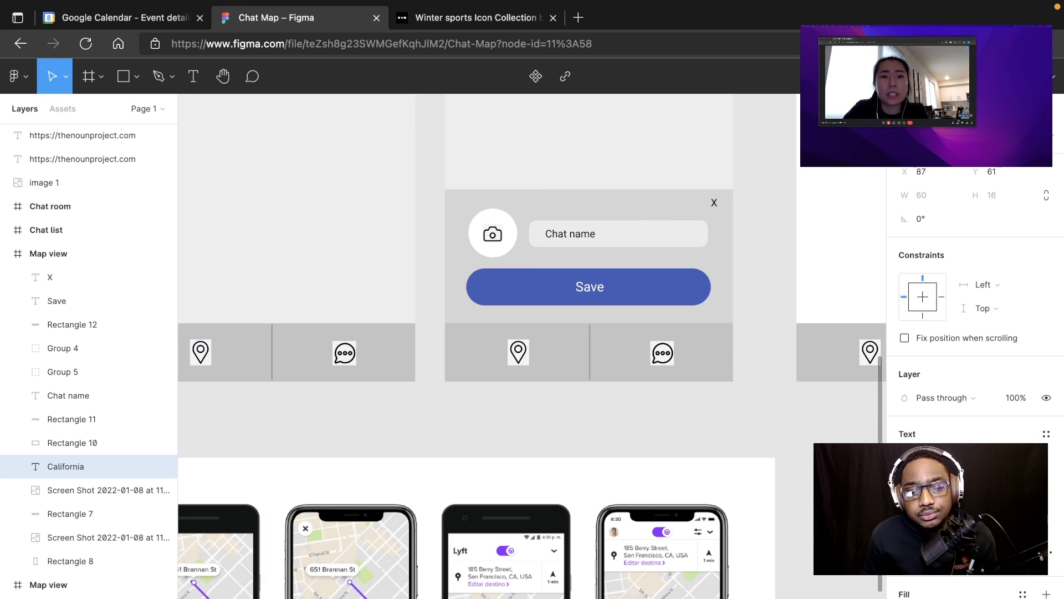
Step: Examine the Map view, Chat list and login wireframes together with the ride and messaging reference images beneath the frames
{"action": "scroll", "coordinate": [532, 344], "scroll_direction": "right", "scroll_amount": 5}
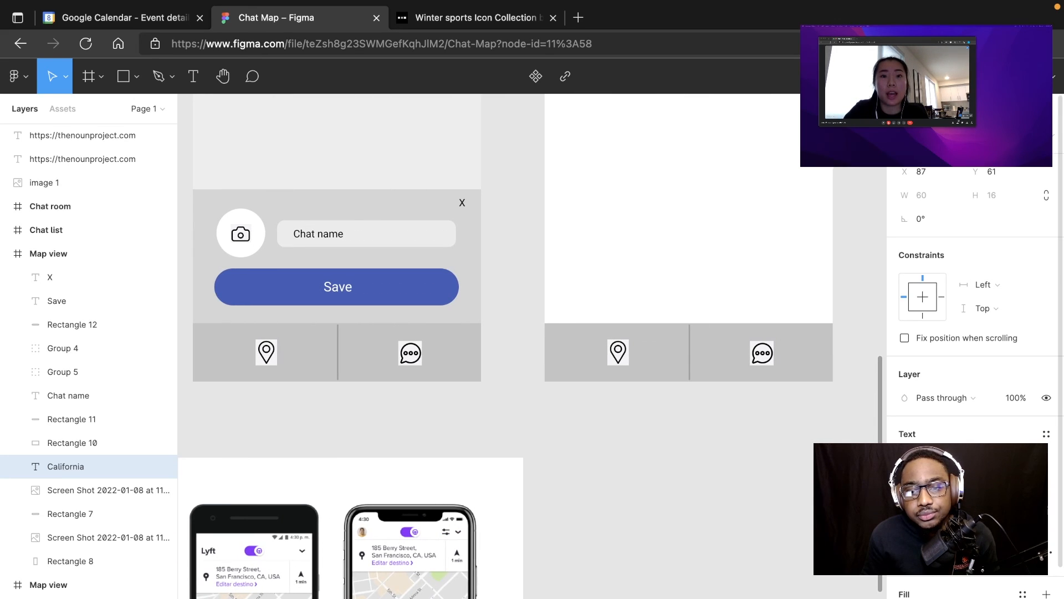
{"action": "scroll", "coordinate": [883, 367], "scroll_direction": "up", "scroll_amount": 10}
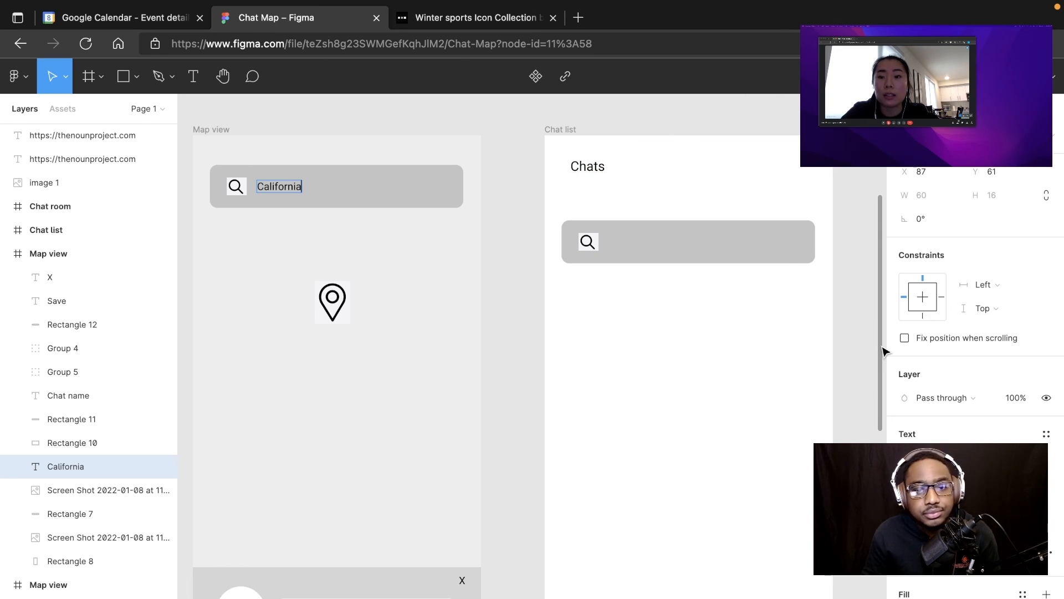
{"action": "scroll", "coordinate": [882, 351], "scroll_direction": "down", "scroll_amount": 2}
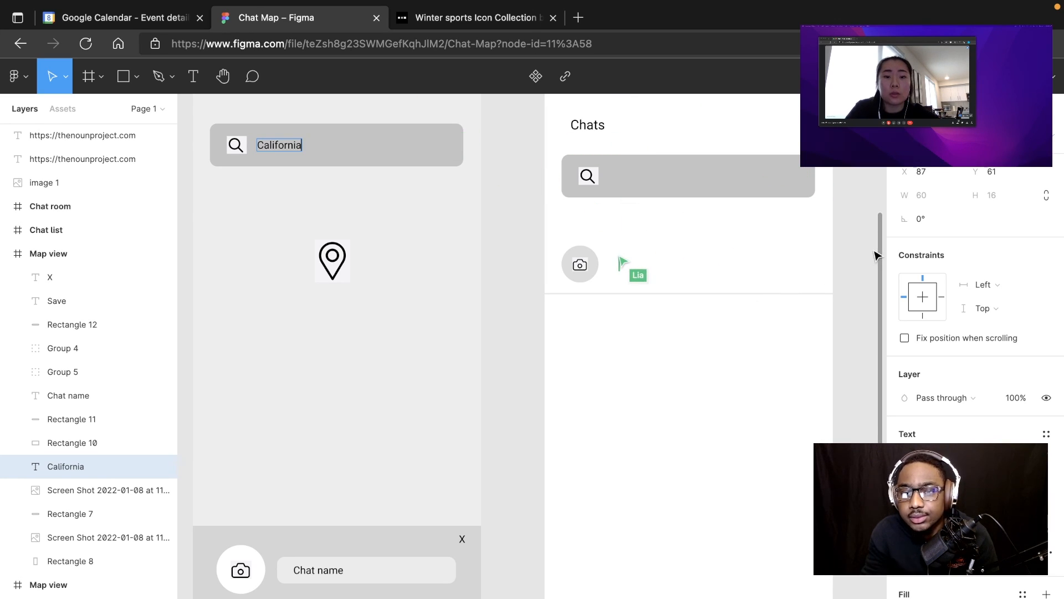
{"action": "left_click_drag", "start_coordinate": [883, 248], "coordinate": [884, 226]}
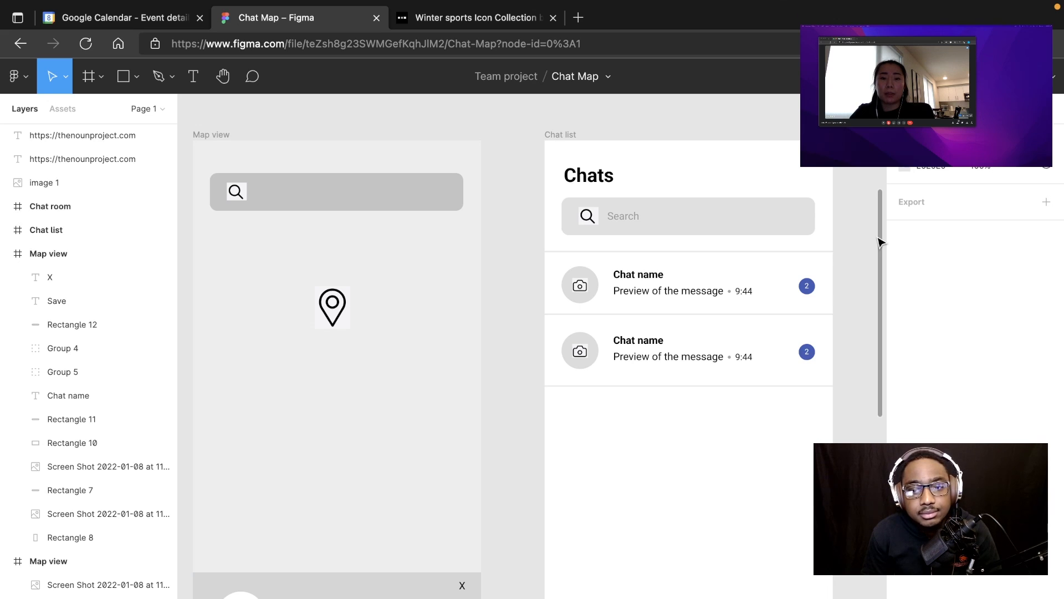
{"action": "left_click_drag", "start_coordinate": [880, 242], "coordinate": [882, 465]}
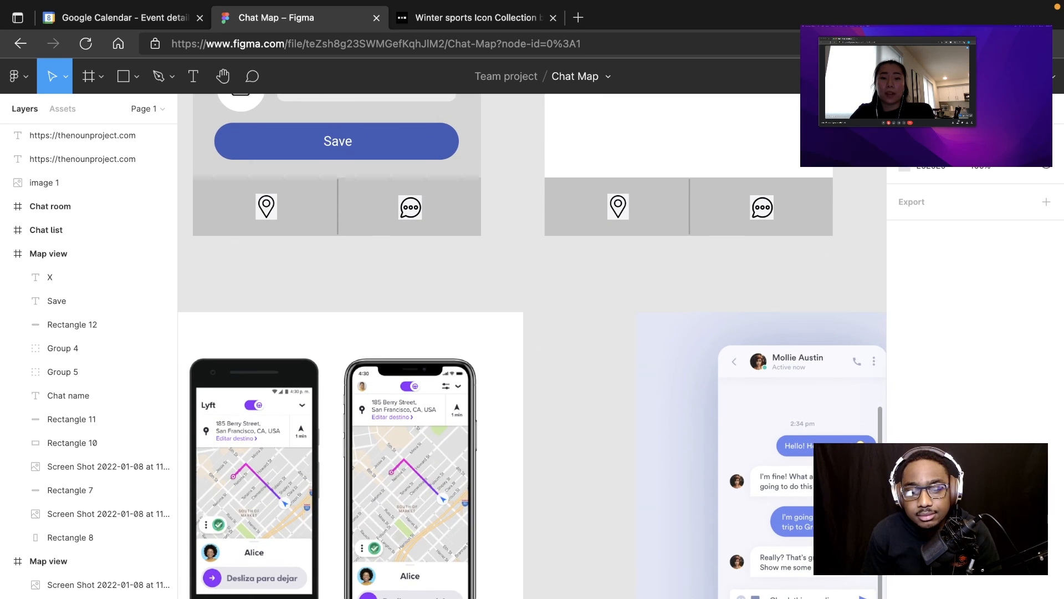
{"action": "scroll", "coordinate": [532, 346], "scroll_direction": "right", "scroll_amount": 6}
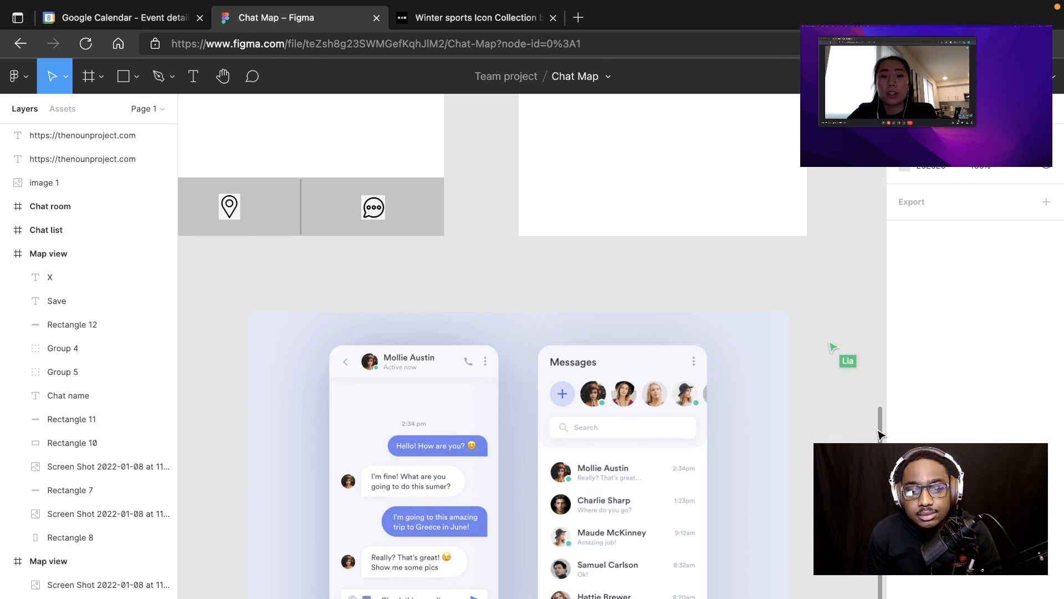
{"action": "left_click_drag", "start_coordinate": [879, 431], "coordinate": [893, 217]}
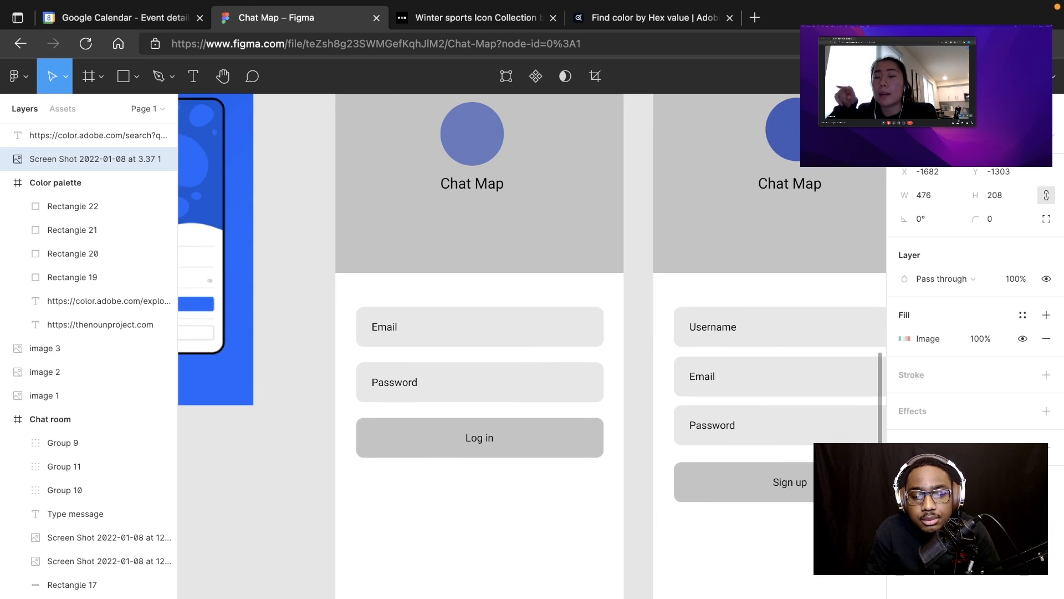
{"action": "scroll", "coordinate": [532, 343], "scroll_direction": "right", "scroll_amount": 8}
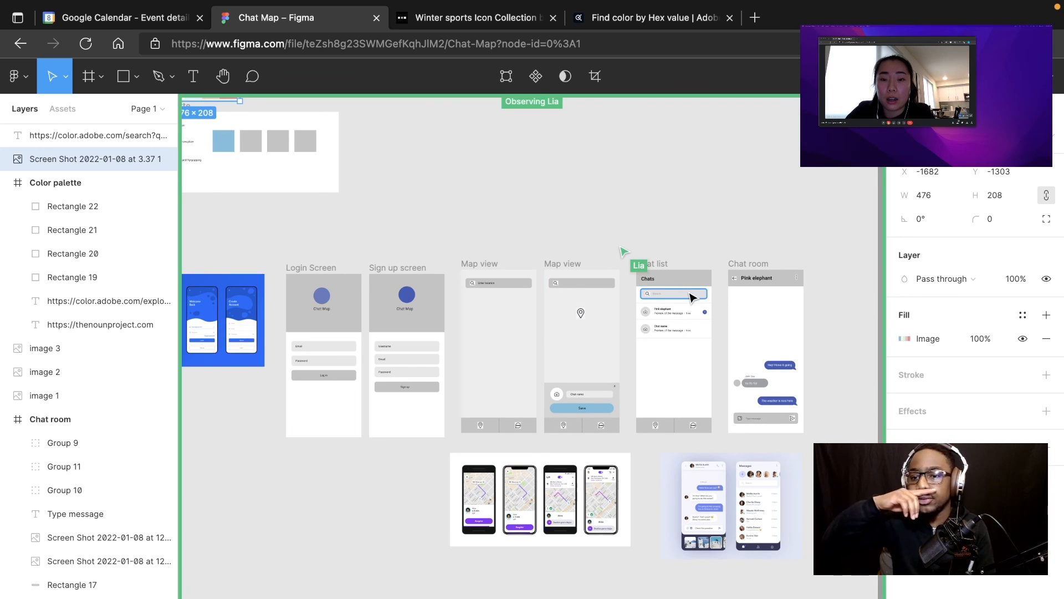
{"action": "left_click", "coordinate": [1049, 75]}
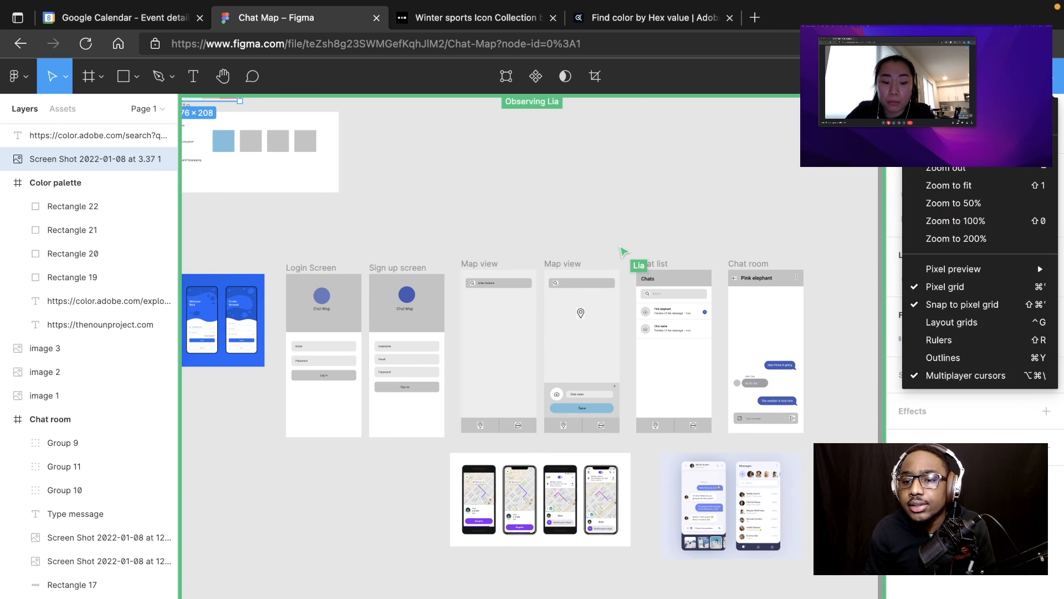
{"action": "left_click", "coordinate": [833, 169]}
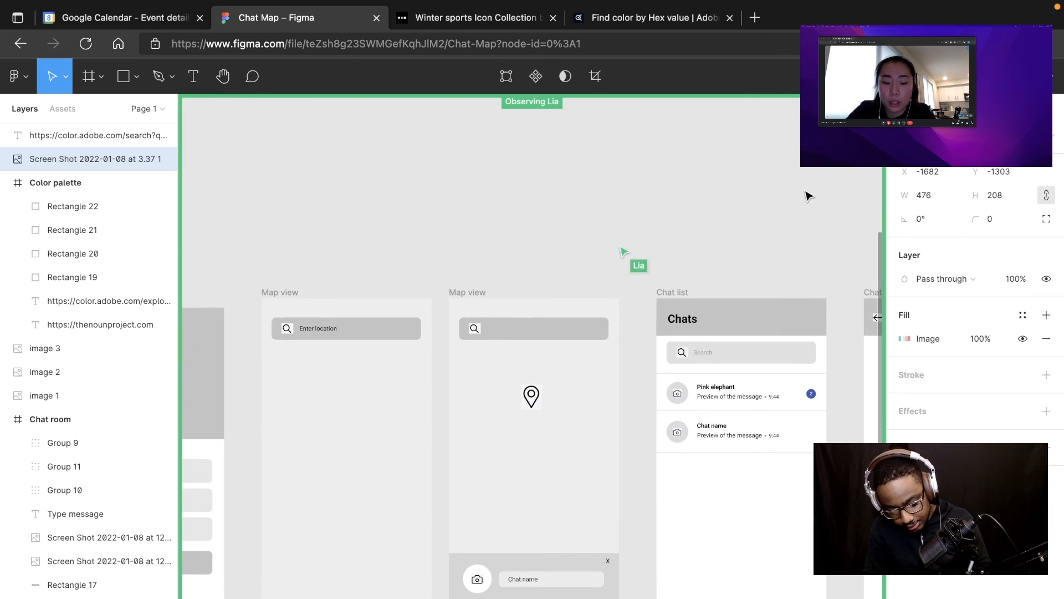
{"action": "scroll", "coordinate": [808, 198], "scroll_direction": "up", "scroll_amount": 1}
{"action": "scroll", "coordinate": [810, 199], "scroll_direction": "up", "scroll_amount": 4}
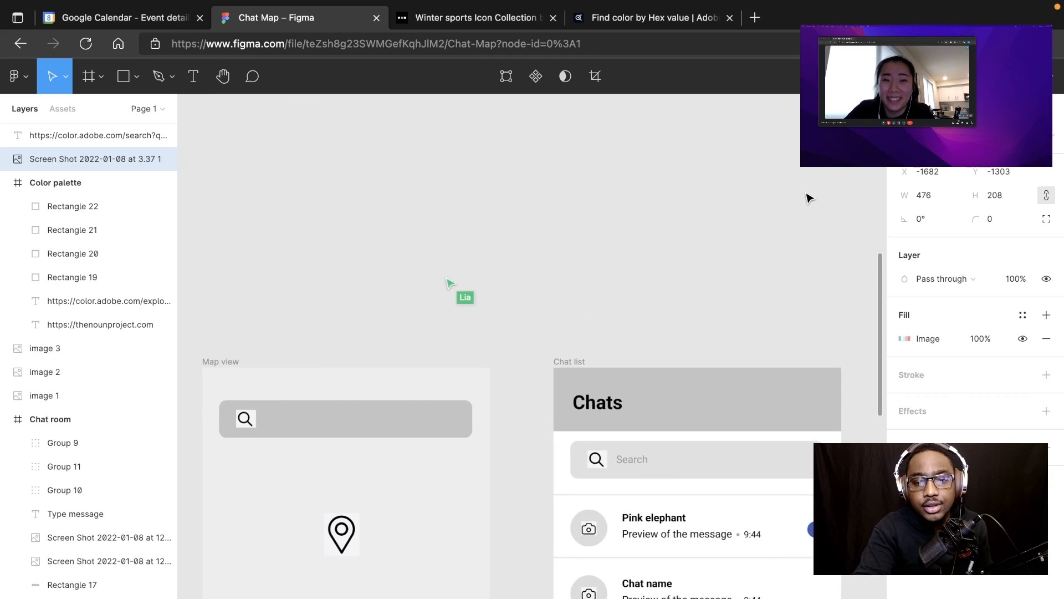
Step: Examine the second Map view wireframe's search bar, location pin and chat name card beside the neighbouring Map view and Chat list frames
{"action": "scroll", "coordinate": [810, 198], "scroll_direction": "down", "scroll_amount": 5}
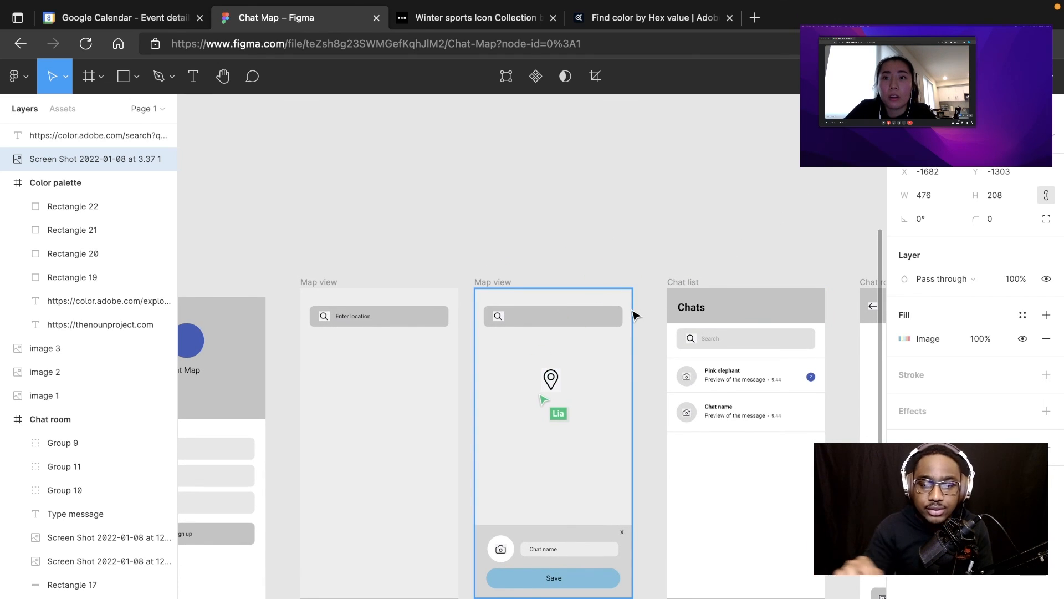
{"action": "scroll", "coordinate": [587, 409], "scroll_direction": "up", "scroll_amount": 3}
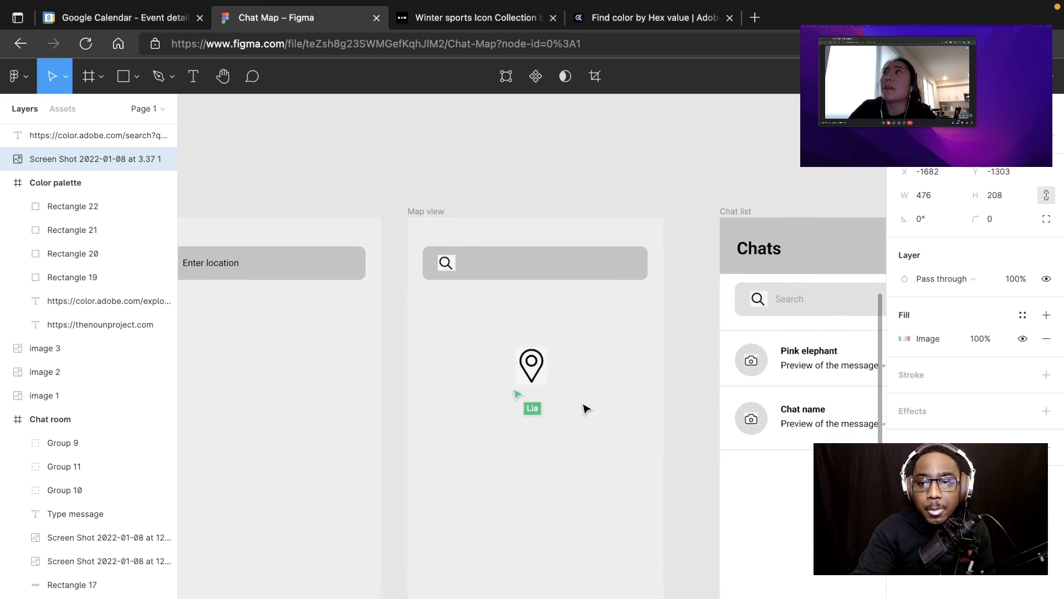
{"action": "scroll", "coordinate": [586, 409], "scroll_direction": "up", "scroll_amount": 2}
{"action": "scroll", "coordinate": [587, 409], "scroll_direction": "down", "scroll_amount": 2}
{"action": "scroll", "coordinate": [586, 409], "scroll_direction": "left", "scroll_amount": 2}
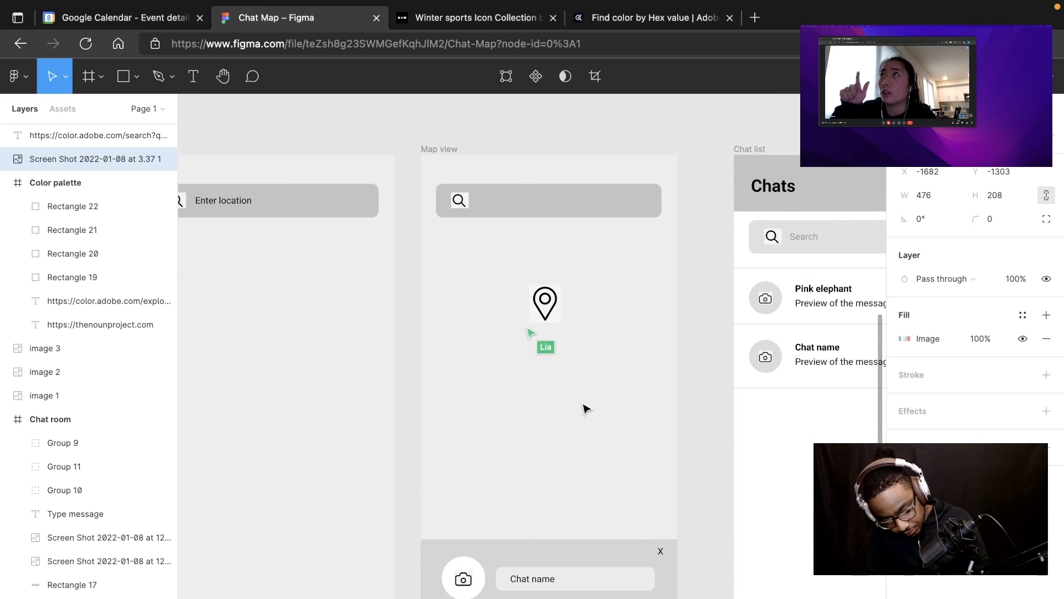
{"action": "scroll", "coordinate": [586, 409], "scroll_direction": "down", "scroll_amount": 1}
{"action": "scroll", "coordinate": [587, 409], "scroll_direction": "up", "scroll_amount": 4}
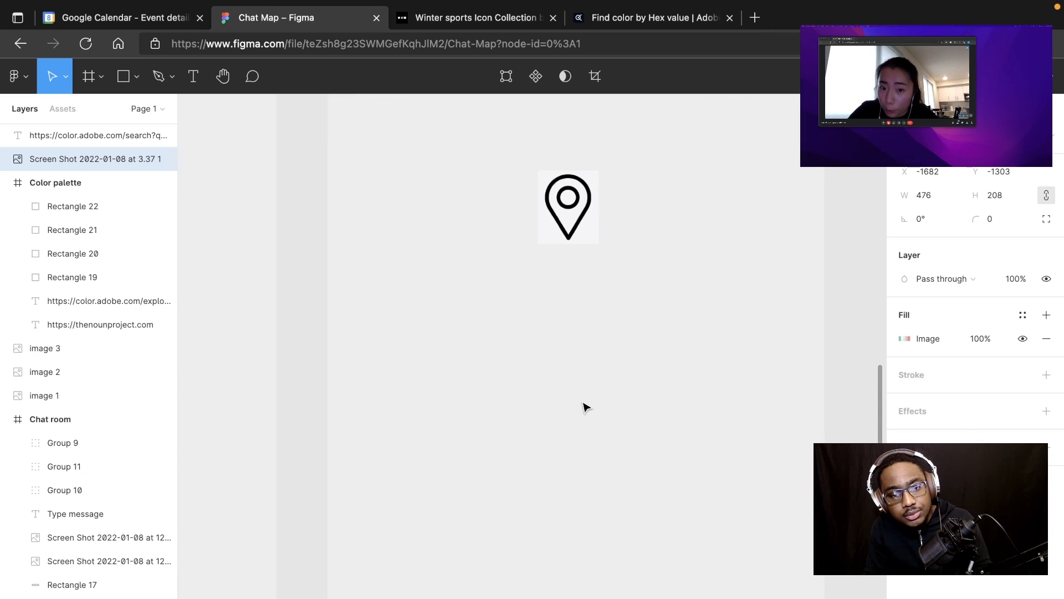
Step: Review the Map view's chat name card and Save button against the color palette and the other wireframes while the collaborator recolors them
{"action": "scroll", "coordinate": [585, 408], "scroll_direction": "down", "scroll_amount": 4}
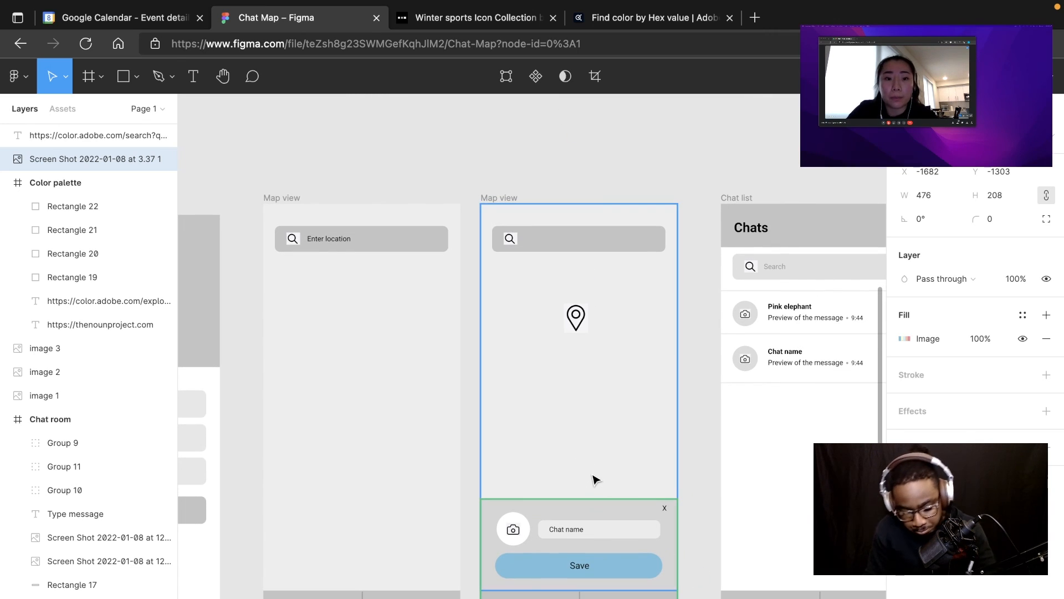
{"action": "scroll", "coordinate": [594, 480], "scroll_direction": "down", "scroll_amount": 3}
{"action": "scroll", "coordinate": [594, 479], "scroll_direction": "down", "scroll_amount": 3}
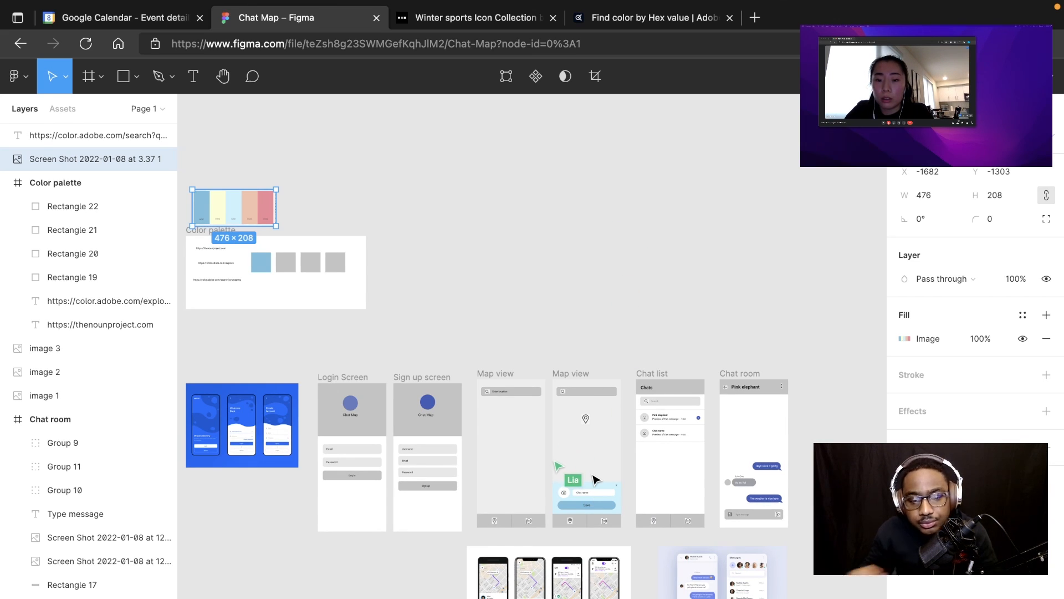
{"action": "scroll", "coordinate": [594, 479], "scroll_direction": "down", "scroll_amount": 2}
{"action": "scroll", "coordinate": [594, 479], "scroll_direction": "up", "scroll_amount": 5}
{"action": "scroll", "coordinate": [594, 480], "scroll_direction": "up", "scroll_amount": 4}
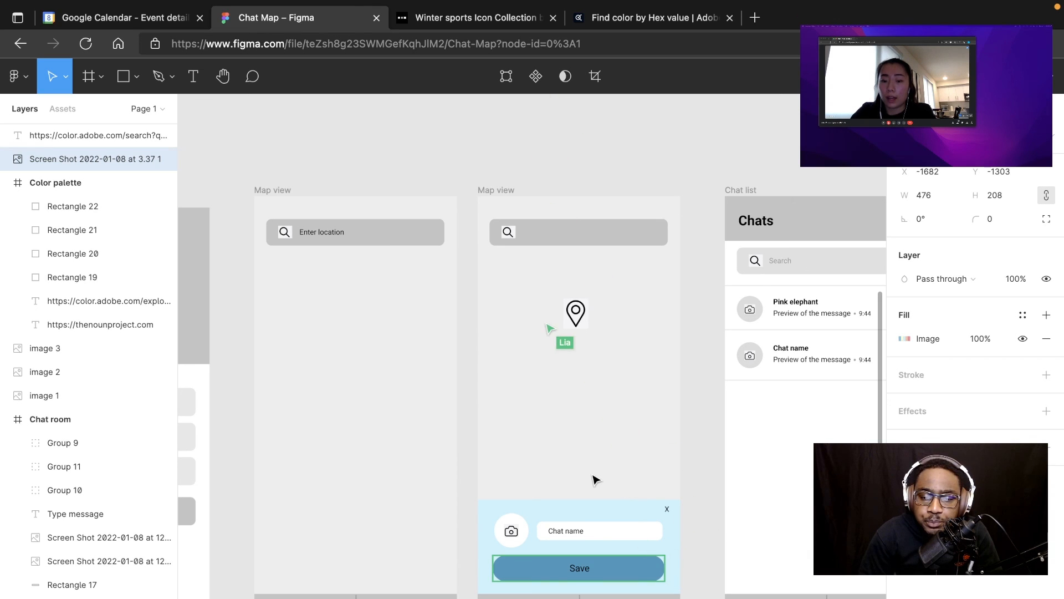
Step: Check the Map view's Save button color, and start observing the collaborator's view of the canvas
{"action": "scroll", "coordinate": [595, 480], "scroll_direction": "down", "scroll_amount": 1}
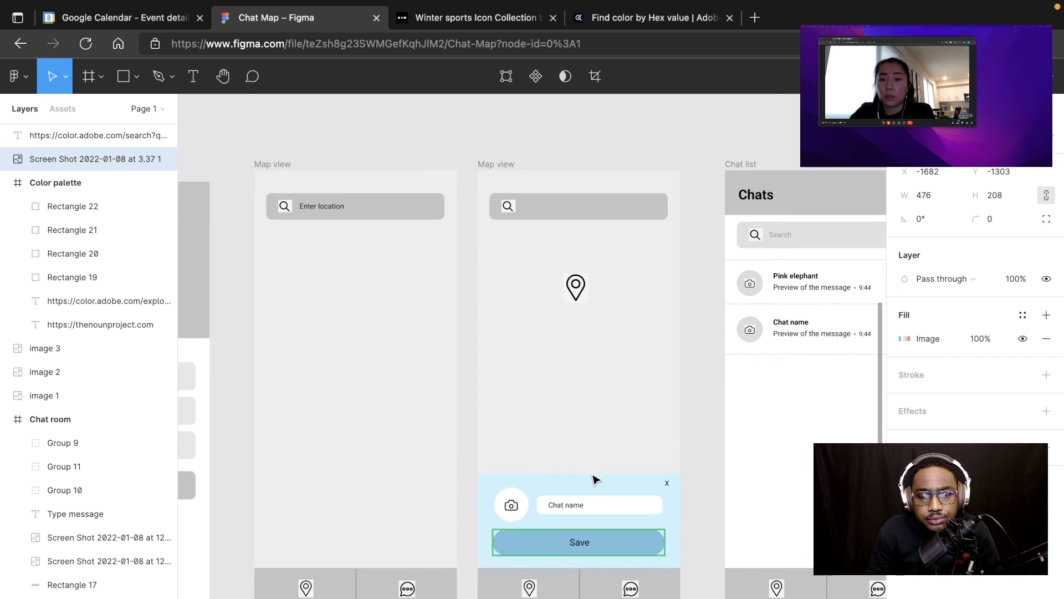
{"action": "scroll", "coordinate": [596, 480], "scroll_direction": "up", "scroll_amount": 1}
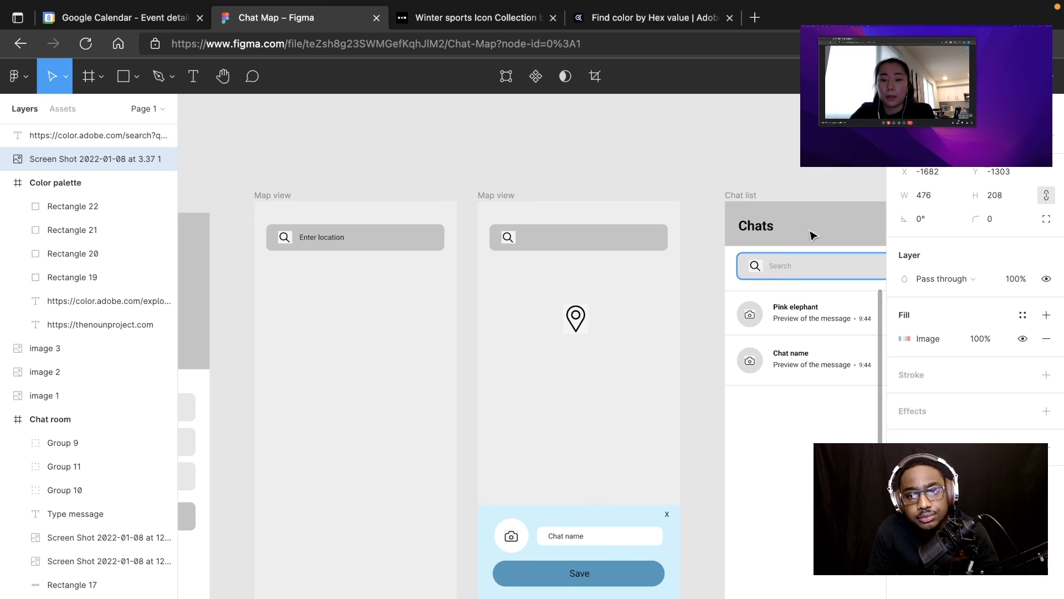
{"action": "left_click", "coordinate": [893, 76]}
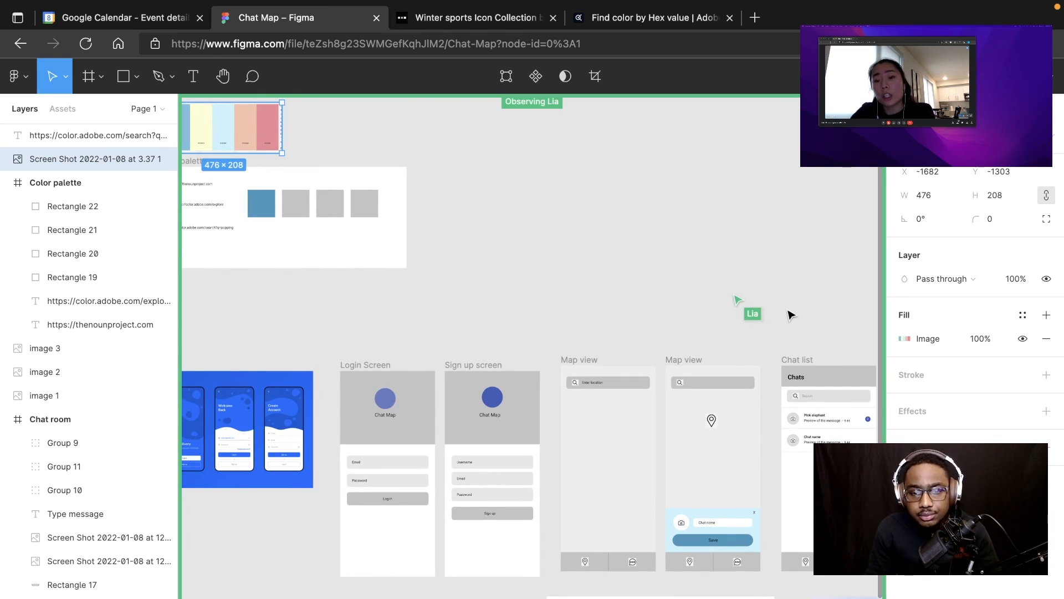
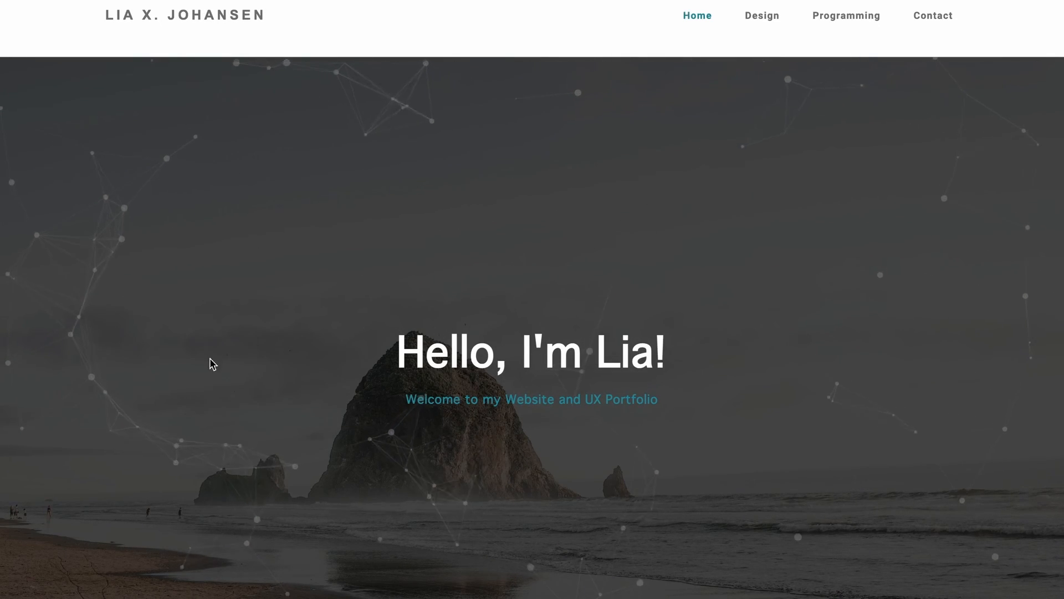
Step: Look through the designer's portfolio home page, from the welcome banner past the introduction to the baking, traveling and beach sections
{"action": "scroll", "coordinate": [264, 450], "scroll_direction": "down", "scroll_amount": 10}
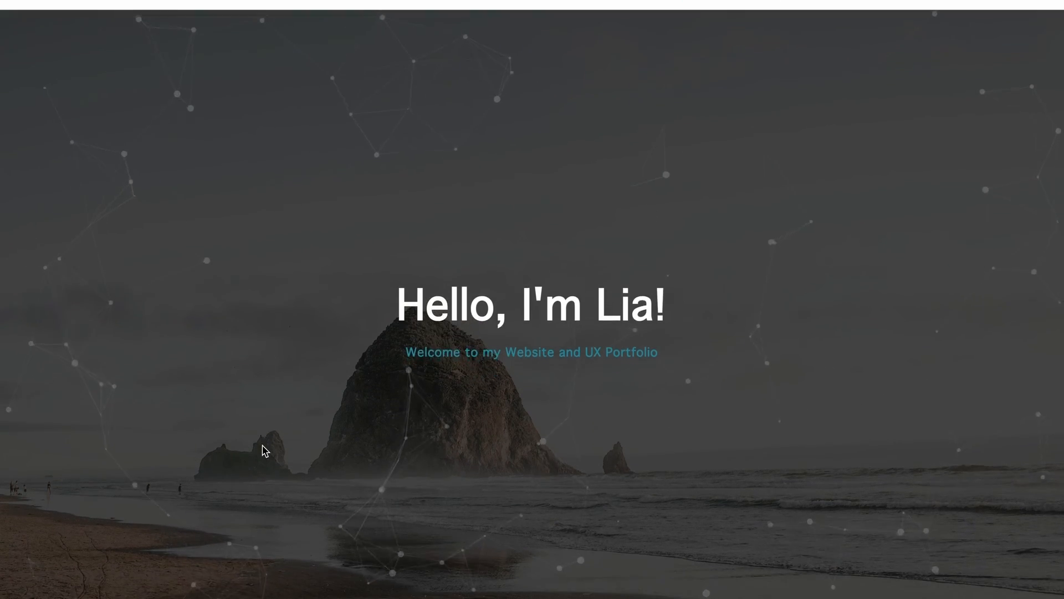
{"action": "scroll", "coordinate": [262, 446], "scroll_direction": "down", "scroll_amount": 12}
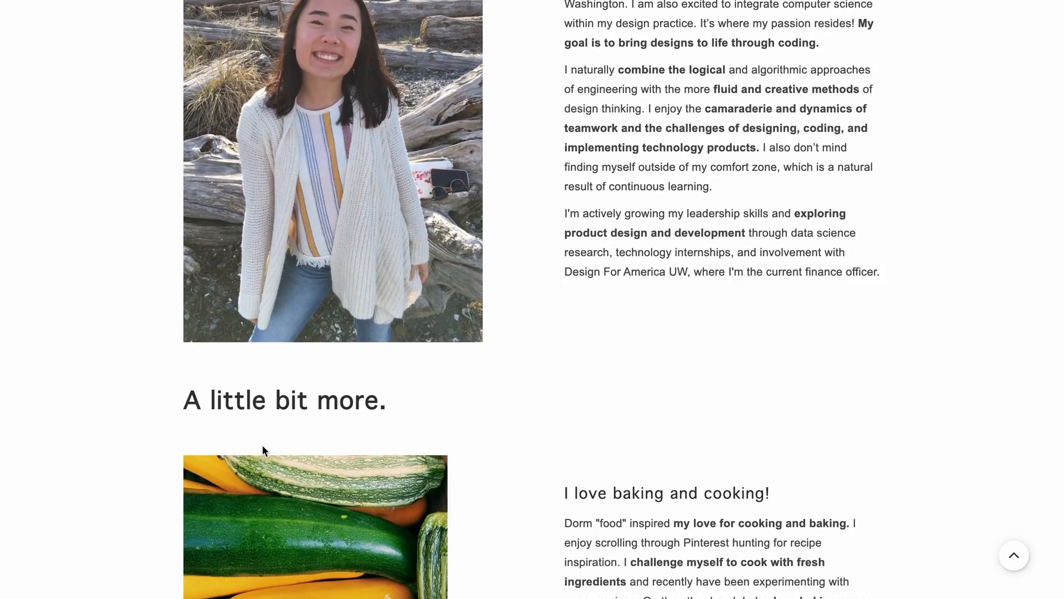
{"action": "scroll", "coordinate": [262, 450], "scroll_direction": "down", "scroll_amount": 2}
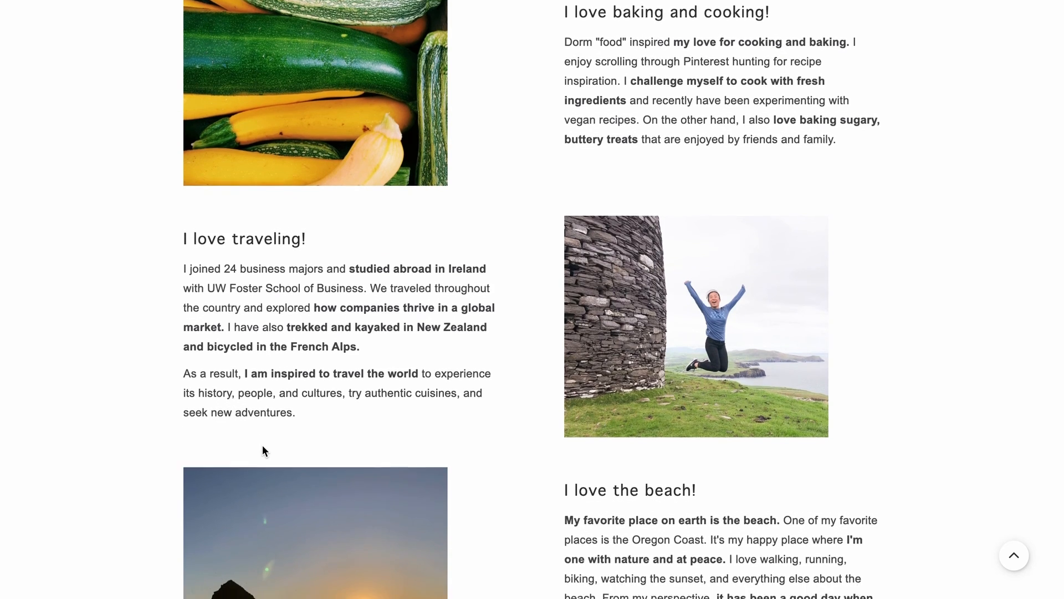
{"action": "mouse_move", "coordinate": [534, 1]}
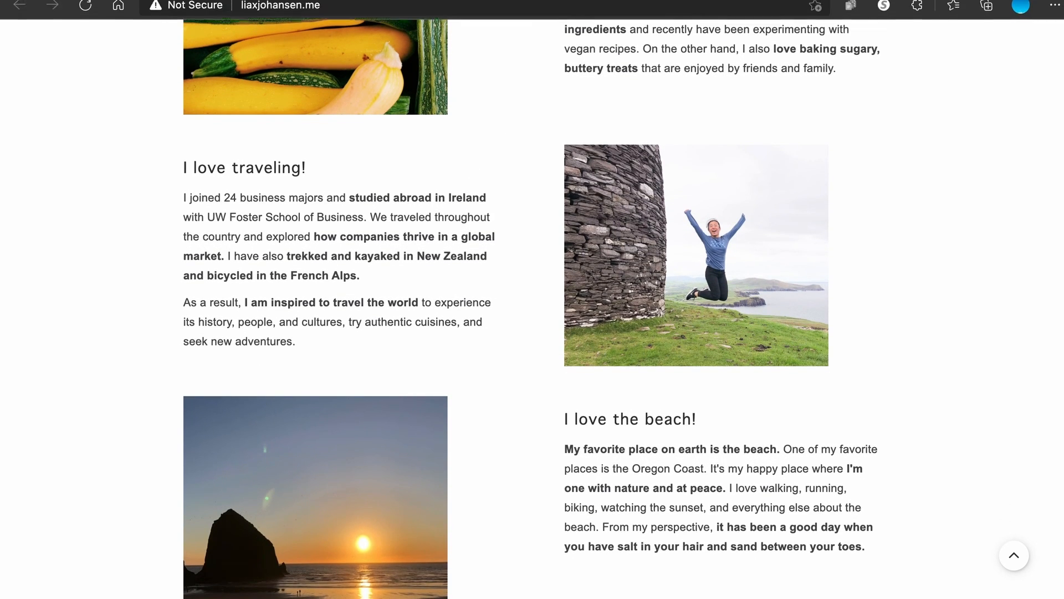